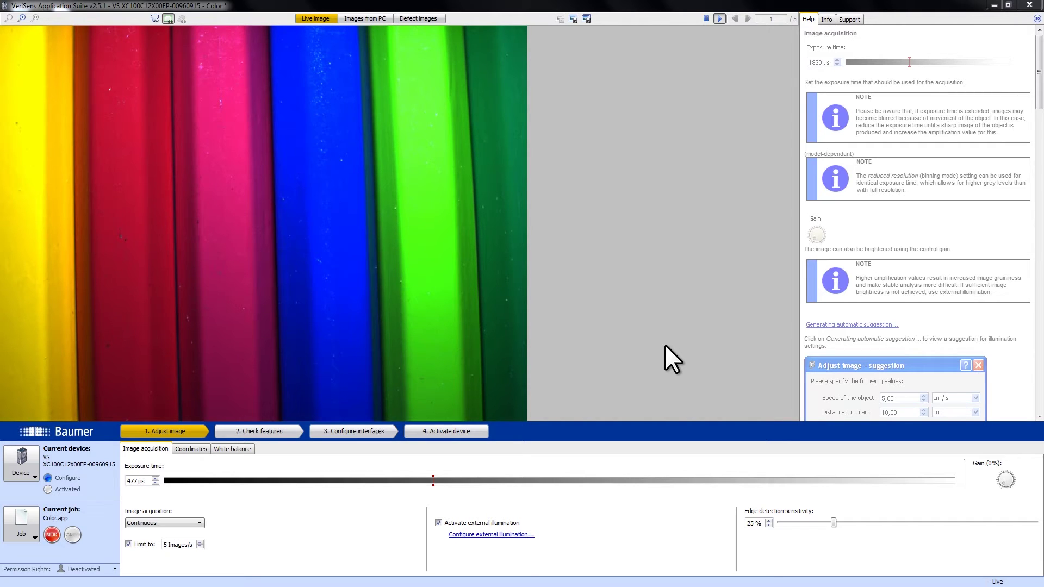
- Review the white balance, go to Check features and pick Color positioning under Feature comparison
click(245, 450)
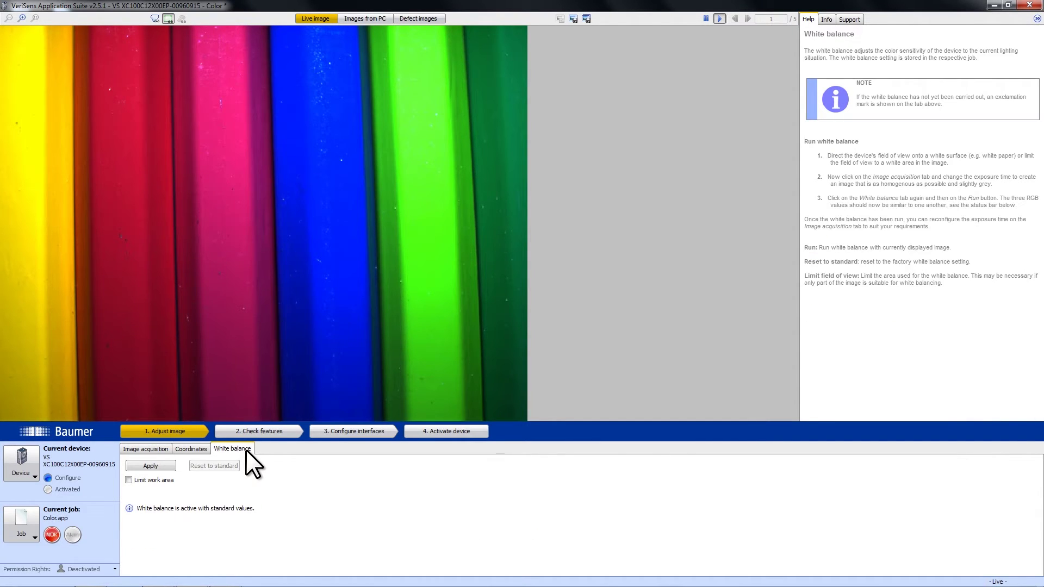
click(268, 432)
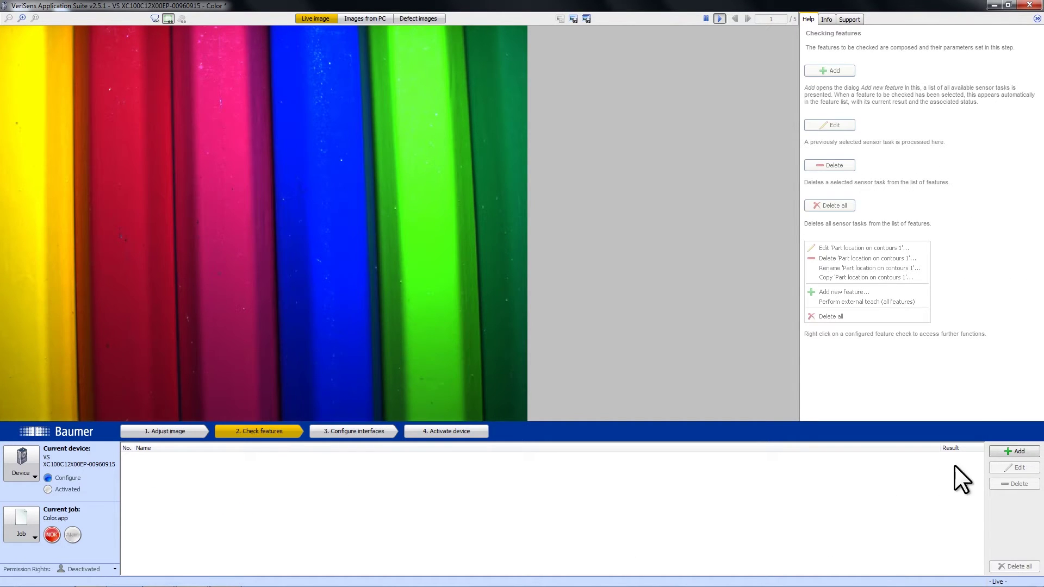
click(1009, 448)
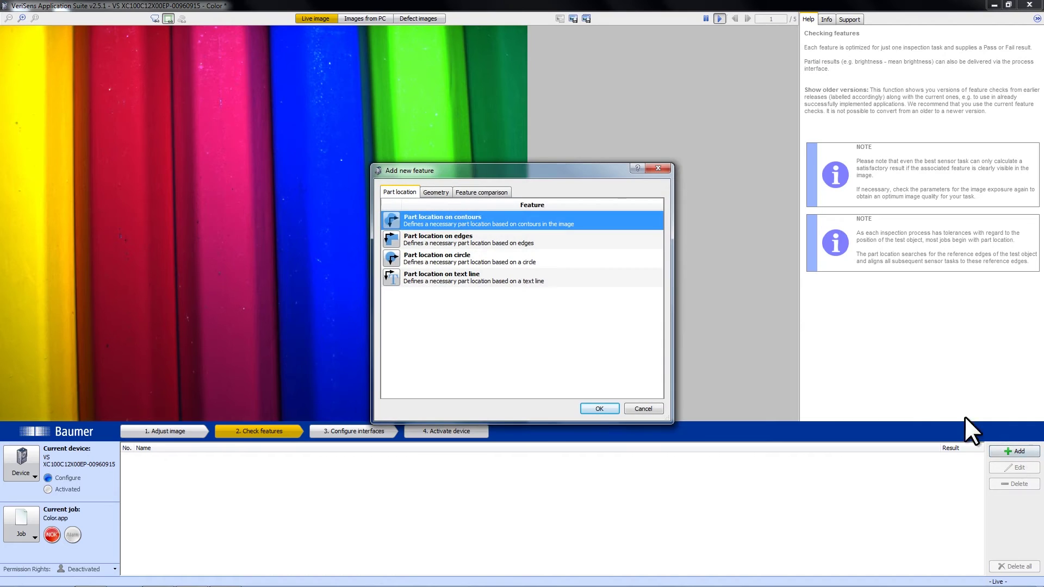
click(502, 192)
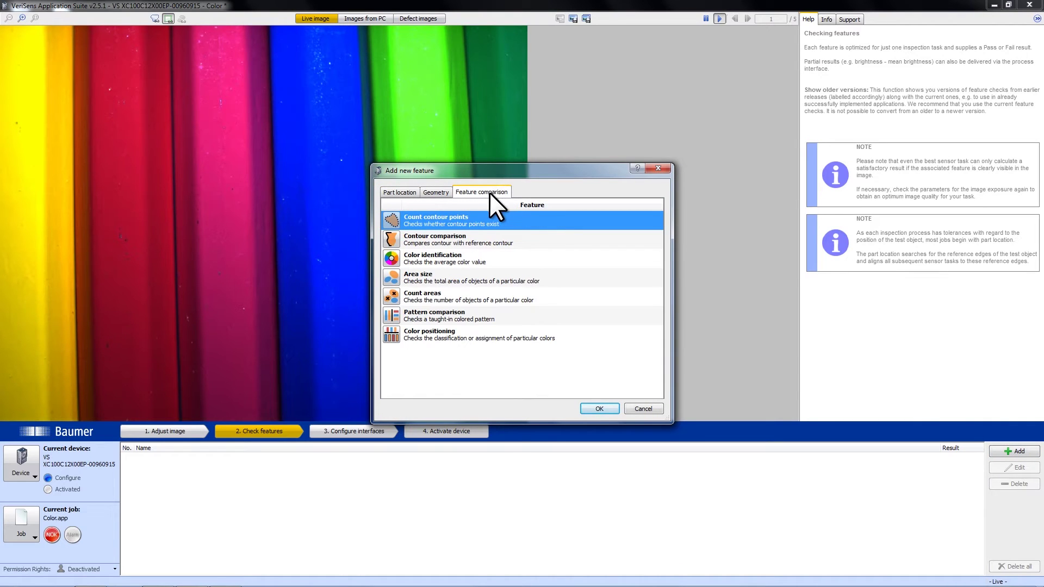
click(447, 339)
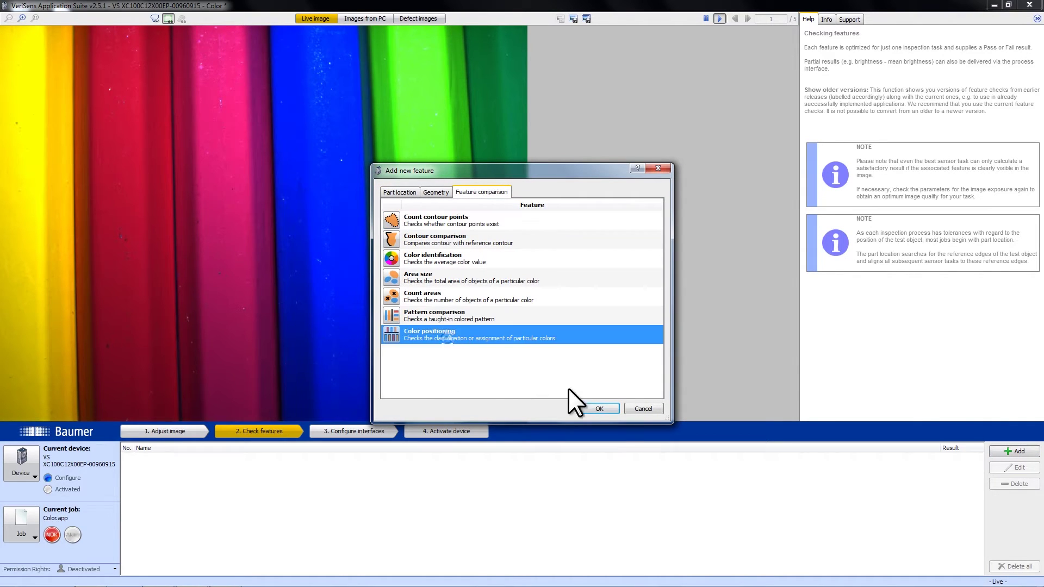
- Add the Color positioning check and teach Yellow, Pink and Pink 2 from their pencils
click(608, 408)
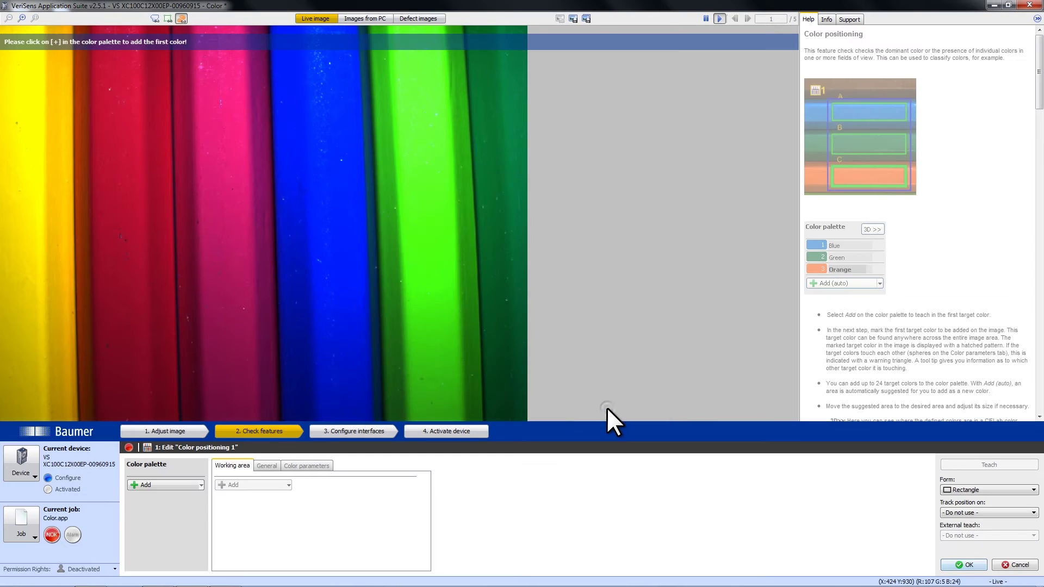
click(158, 487)
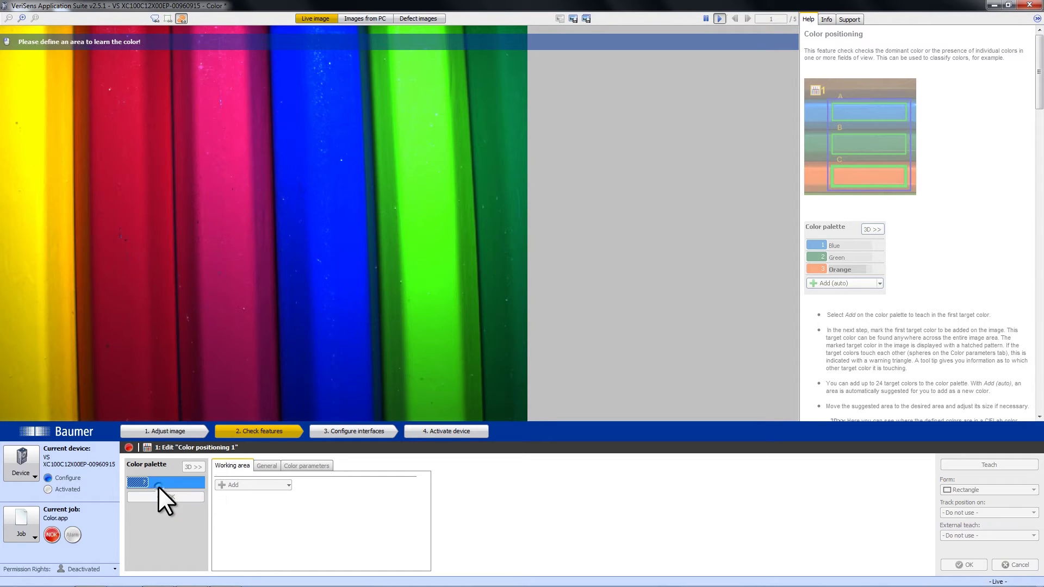
drag(19, 206, 45, 265)
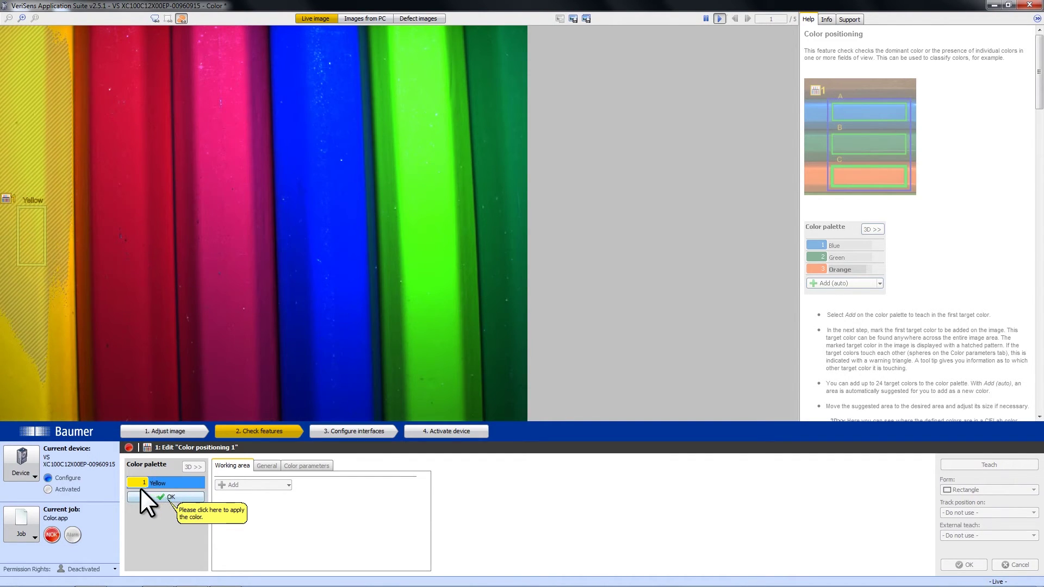
click(169, 497)
click(170, 498)
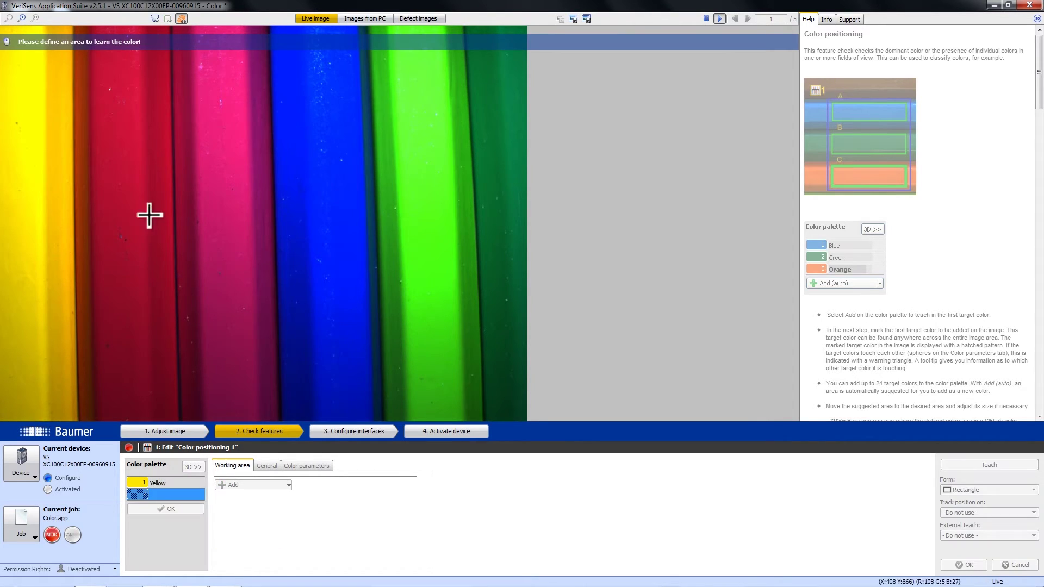
drag(110, 205, 125, 235)
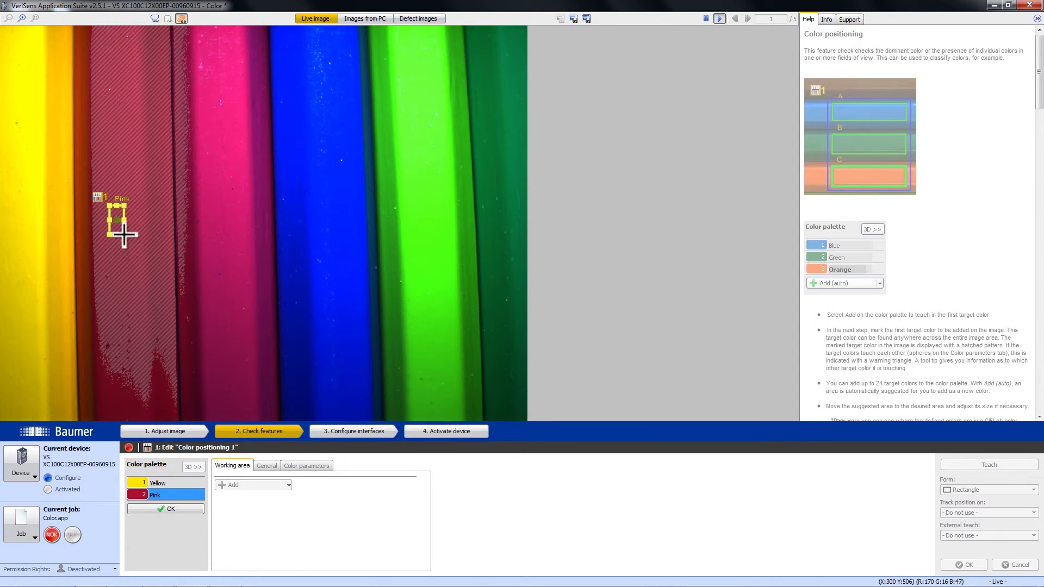
click(177, 510)
click(178, 510)
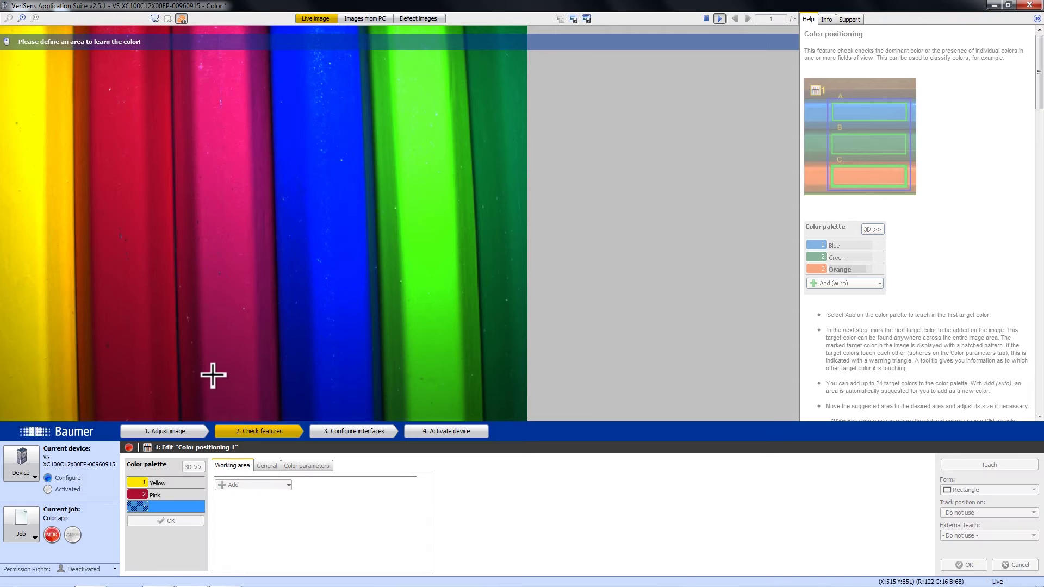
drag(214, 218, 223, 233)
click(165, 521)
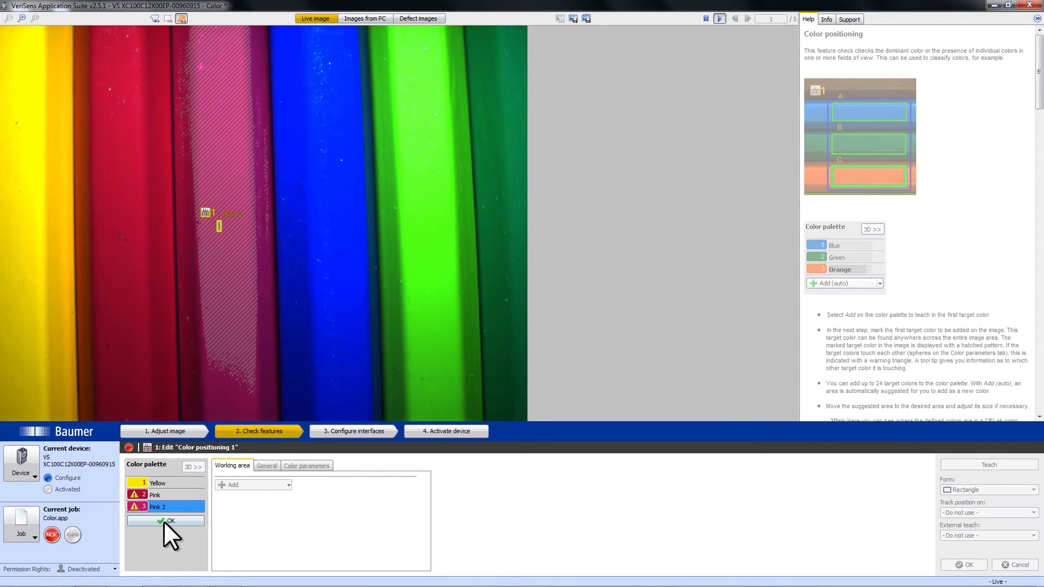
- Teach Blue, Green and Green 2 from the blue, bright green and dark green pencils
click(177, 521)
click(322, 245)
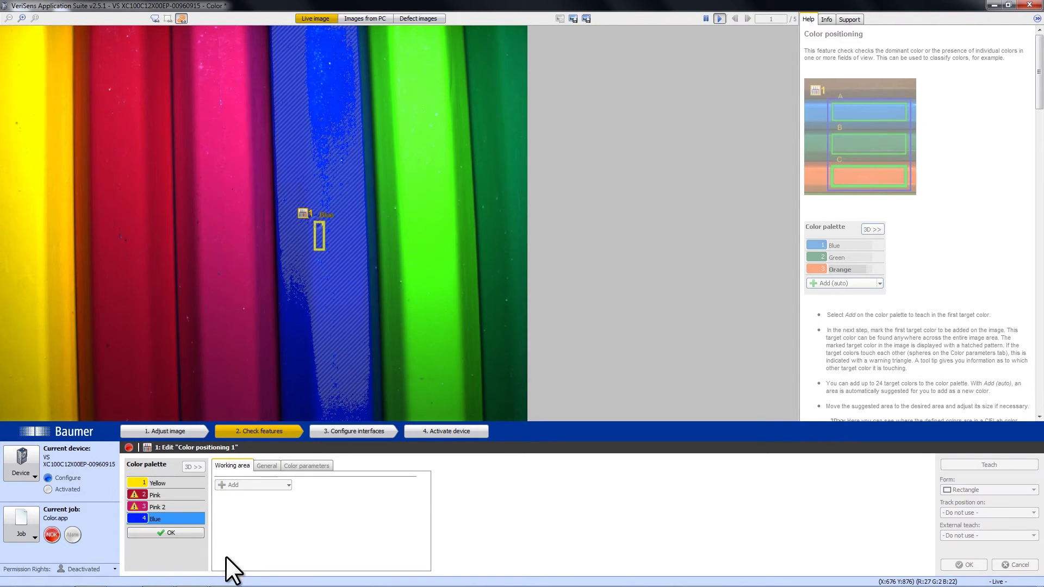
click(160, 533)
click(161, 534)
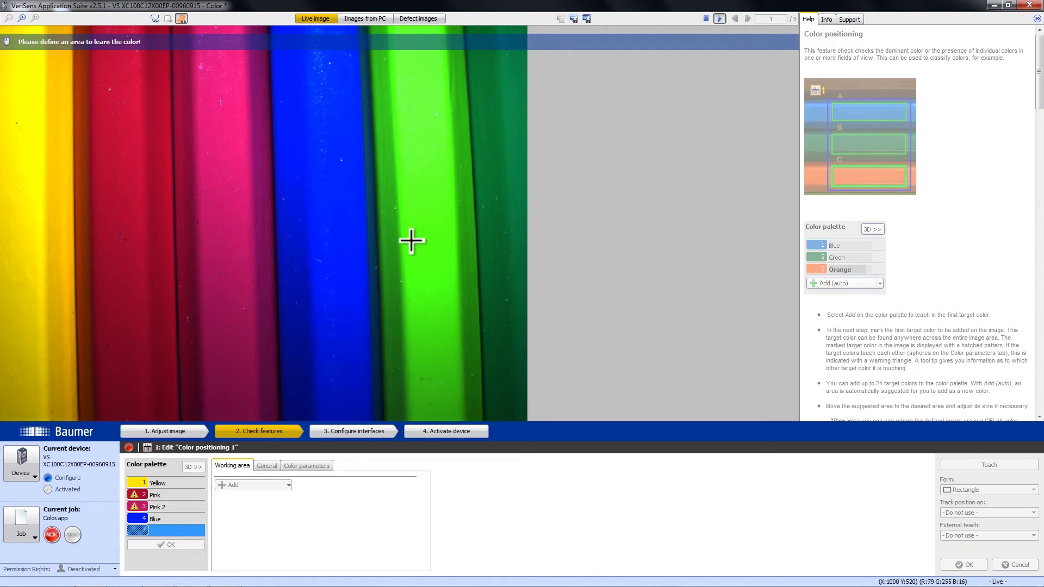
drag(413, 222, 427, 258)
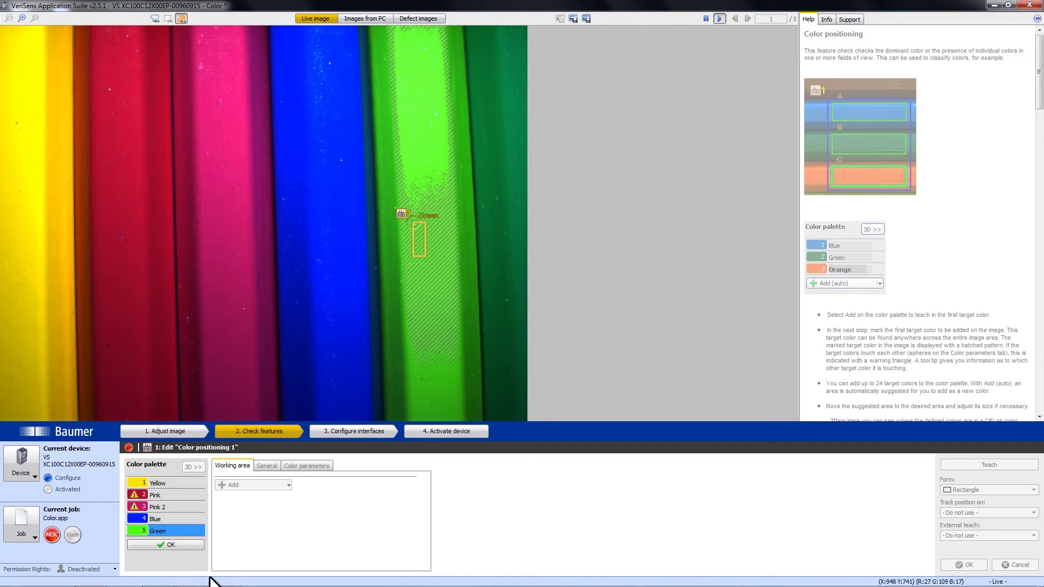
click(167, 543)
click(167, 543)
drag(504, 182, 509, 199)
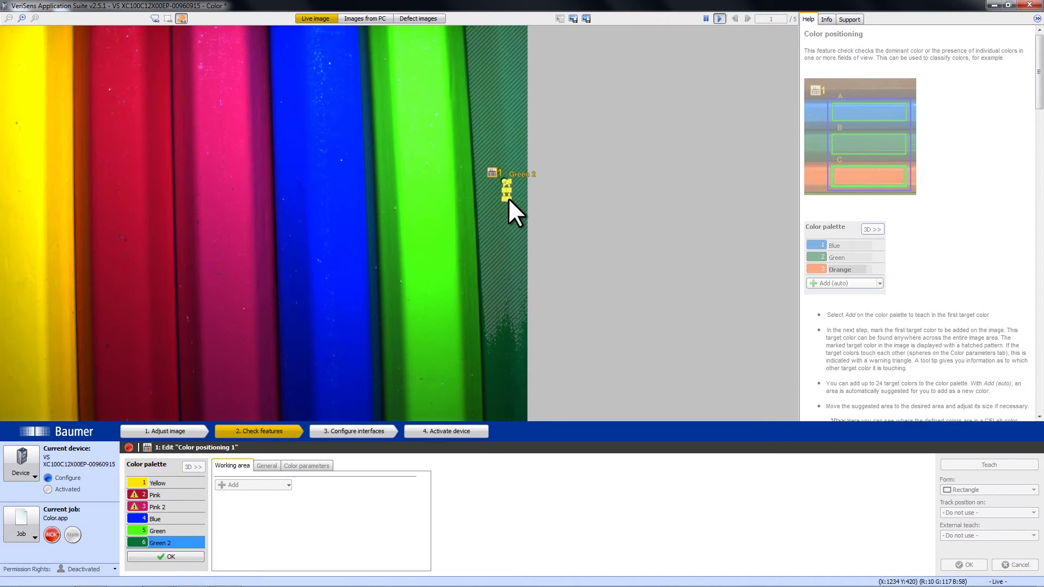
click(156, 556)
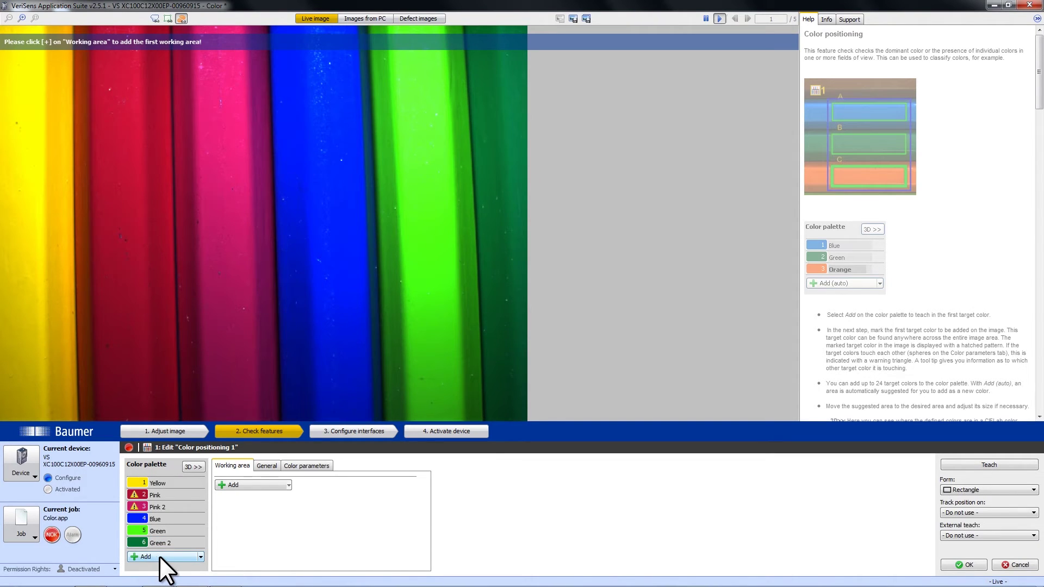
- Compare which pencils Blue, Pink and Pink 2 match and inspect the taught colours in 3D
click(130, 518)
click(152, 506)
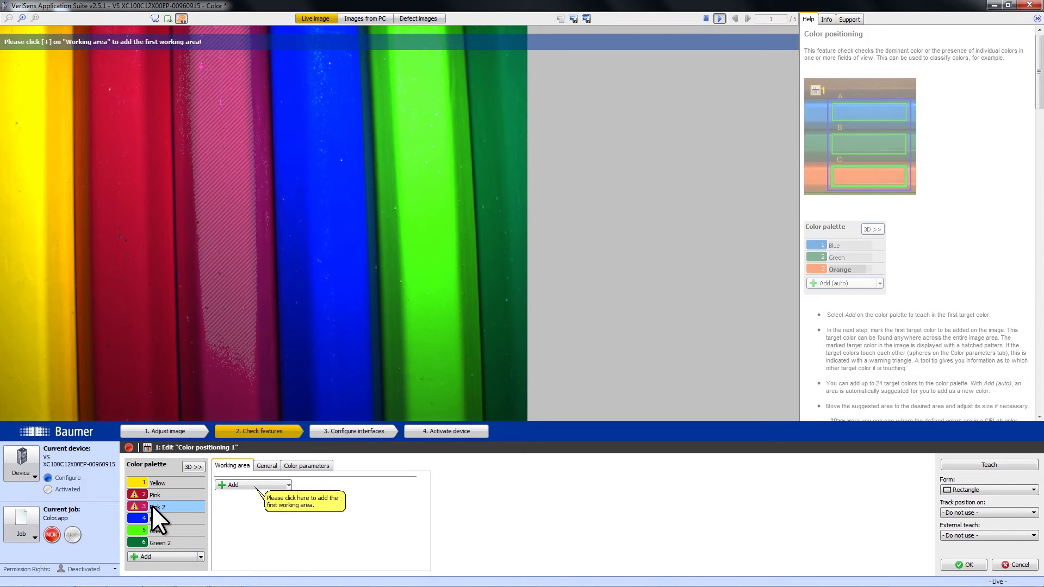
click(153, 494)
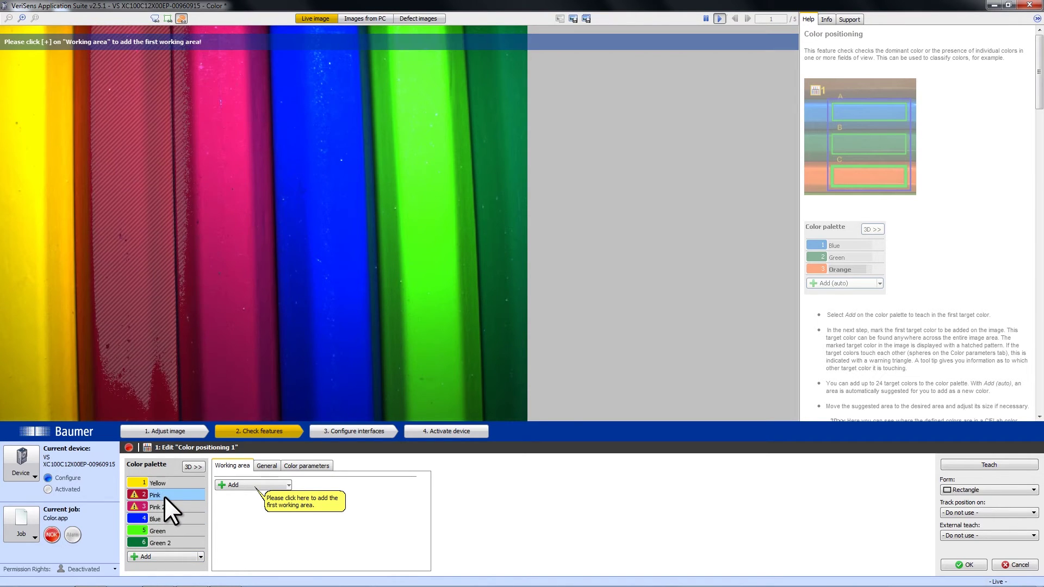
click(164, 508)
click(167, 497)
click(165, 506)
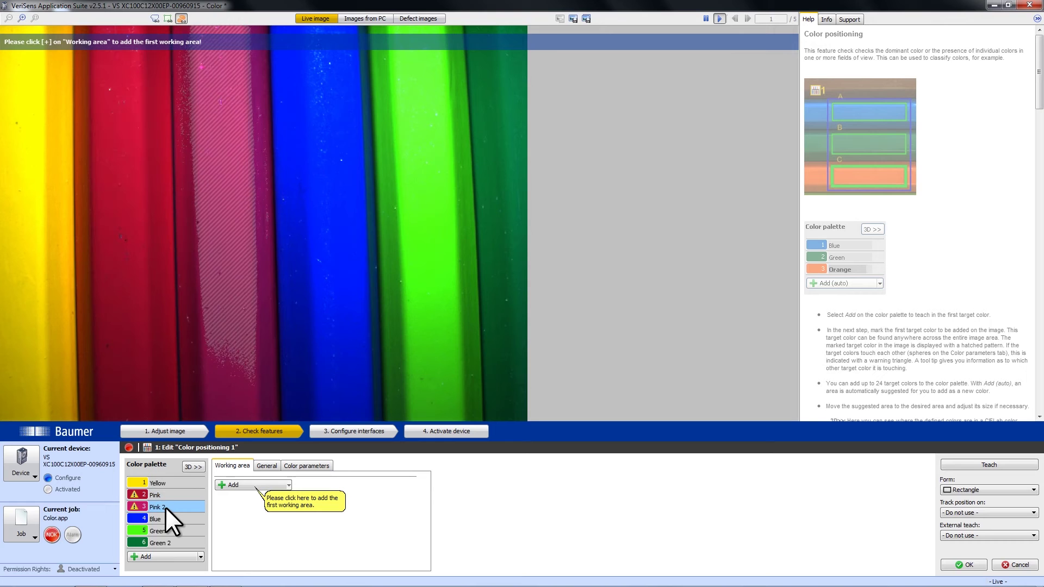
click(163, 497)
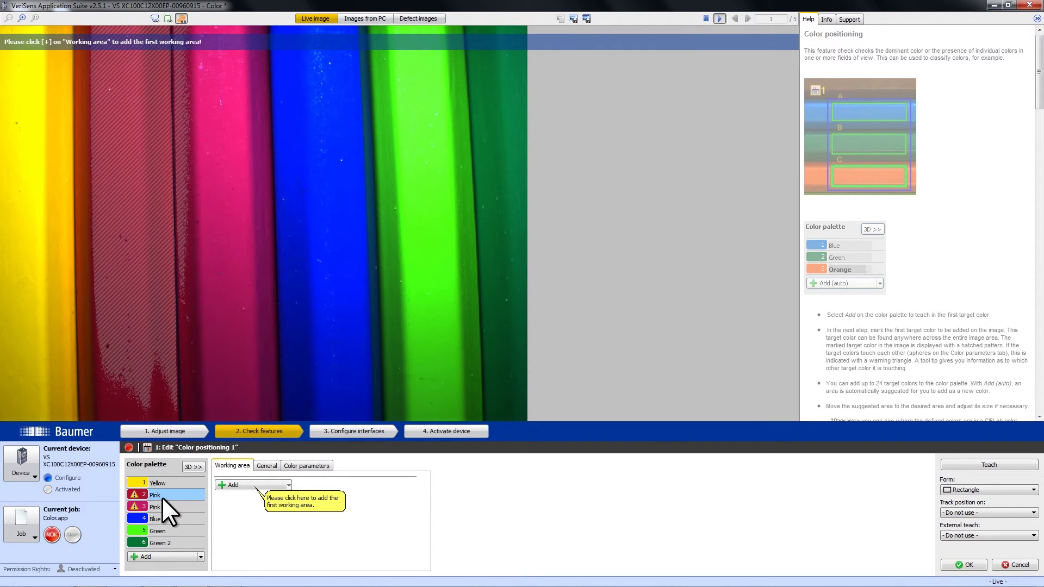
click(202, 467)
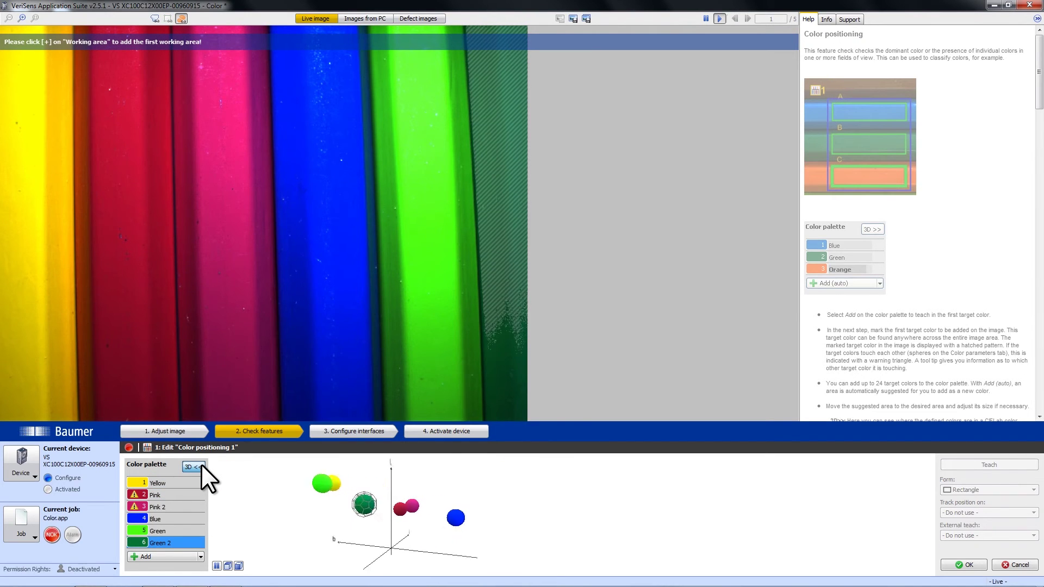
drag(291, 514, 192, 465)
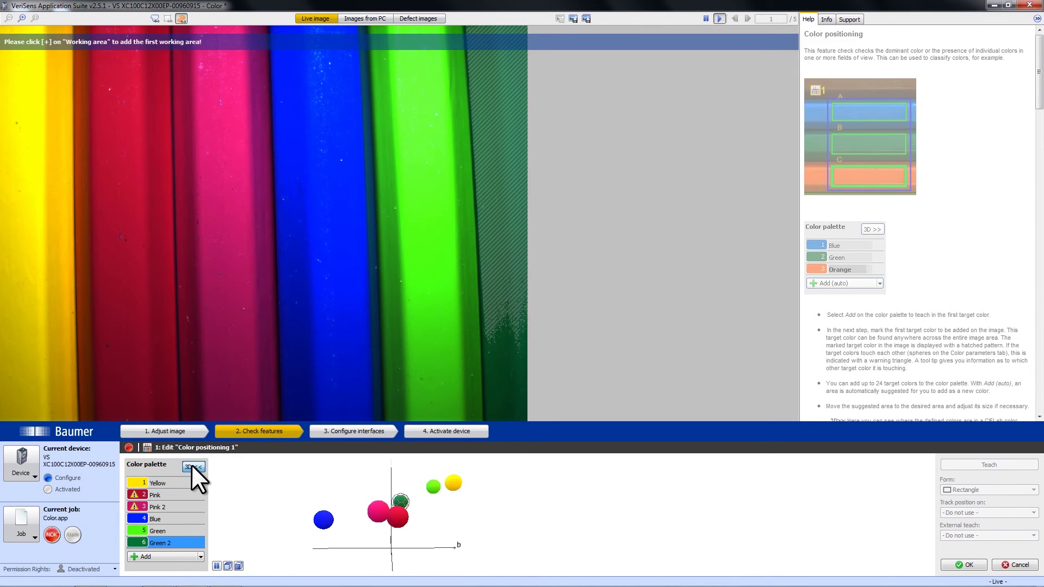
click(192, 466)
- Lower the maximum deviation of both Pink and Pink 2 to 10
click(169, 495)
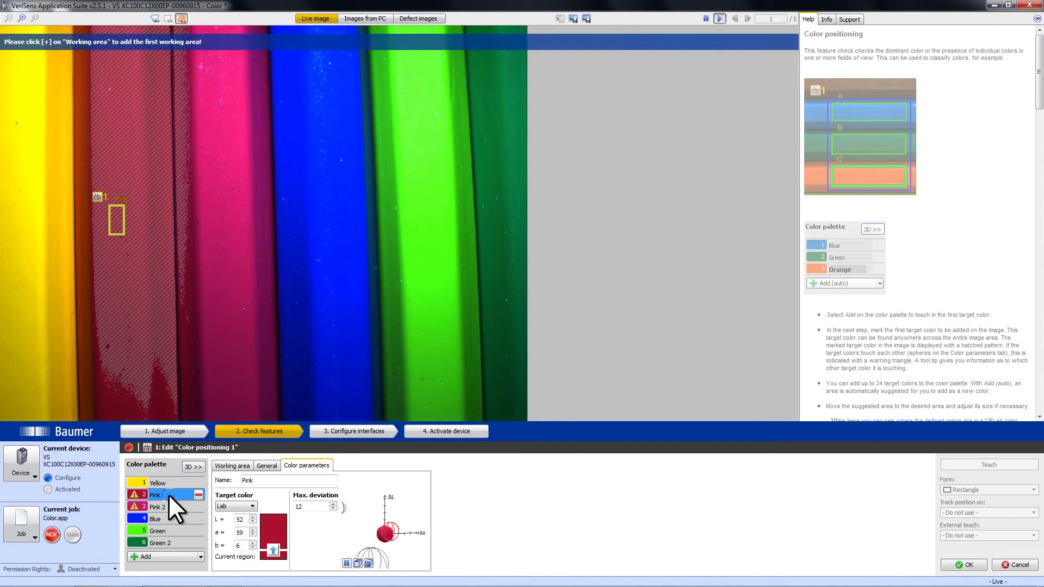
click(334, 509)
click(334, 509)
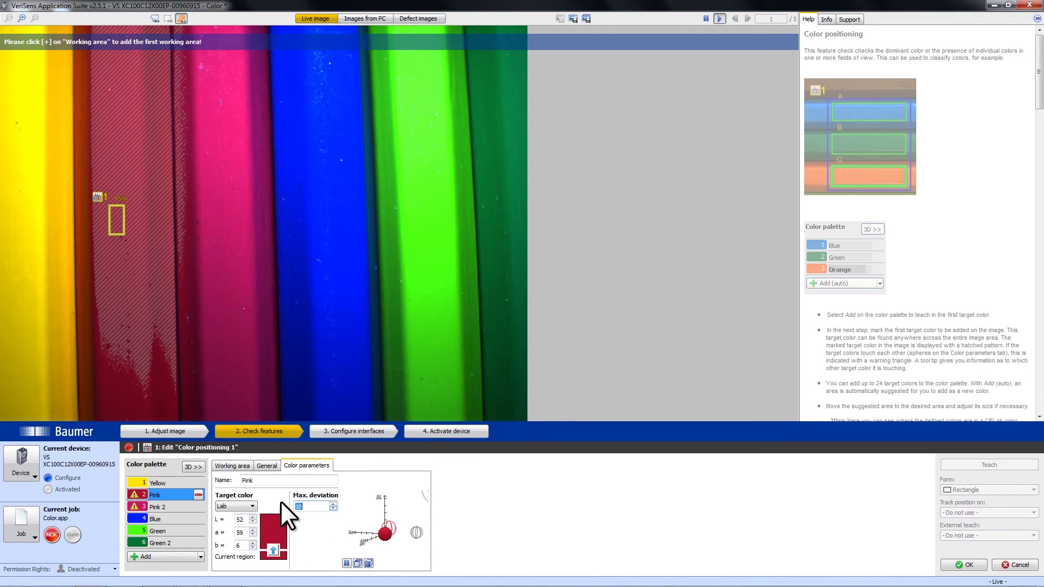
click(164, 506)
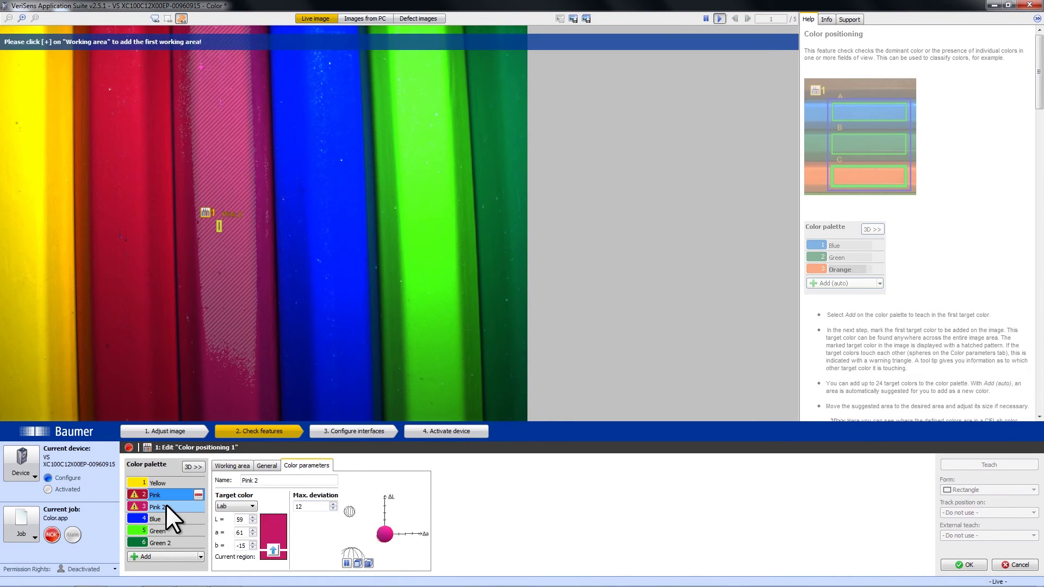
click(333, 509)
click(333, 510)
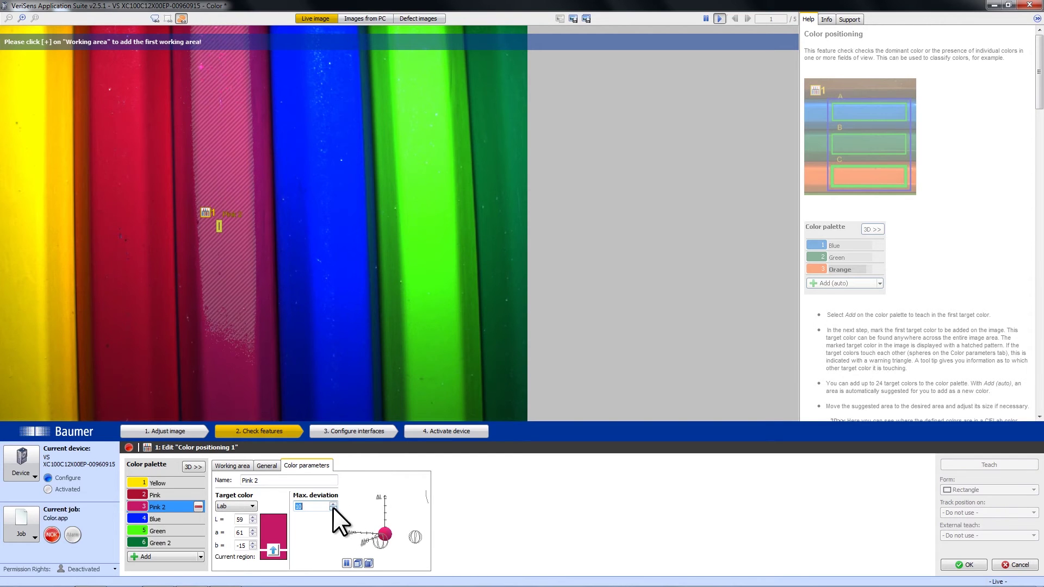
- Recheck the Pink and Pink 2 settings and review the colours again in 3D view
click(138, 495)
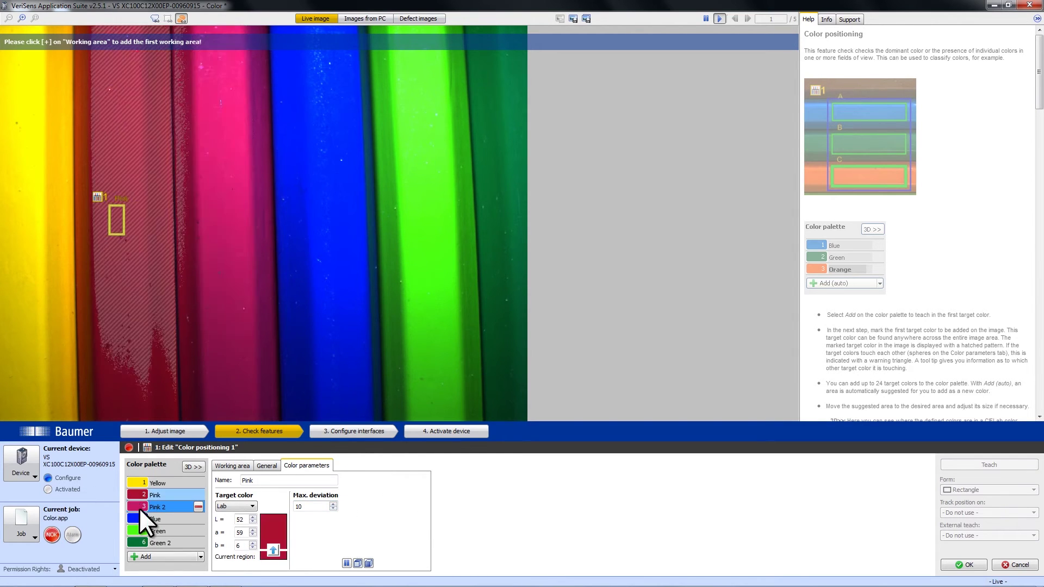
click(141, 504)
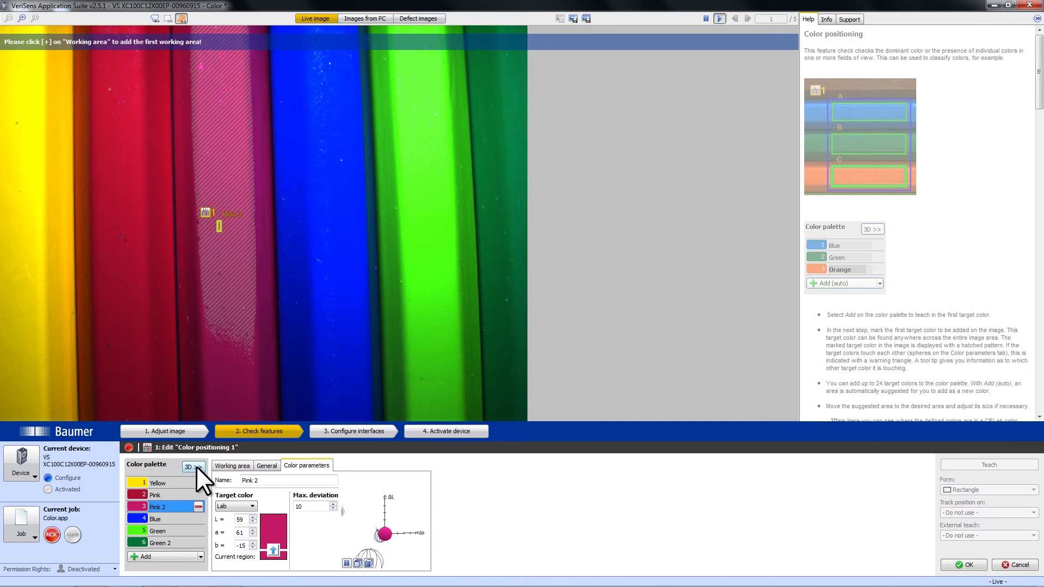
click(197, 467)
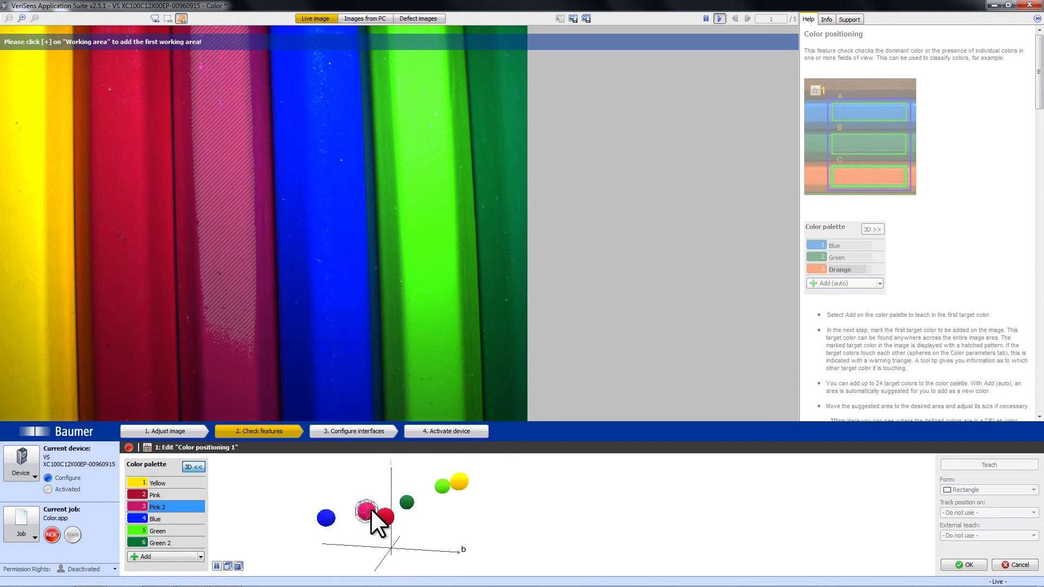
click(200, 466)
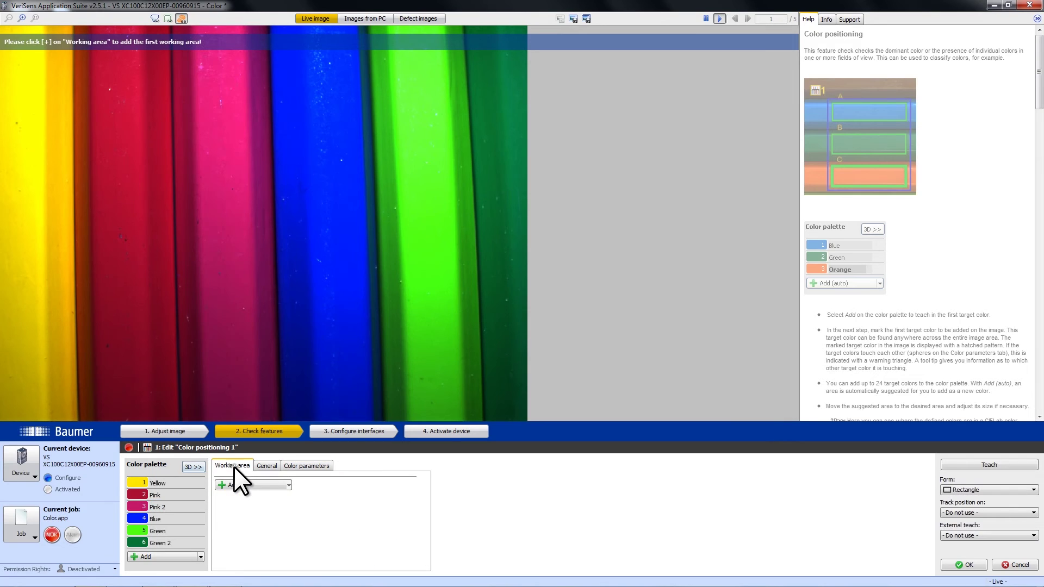
- Add working areas A and B over the yellow and Pink pencils
click(261, 485)
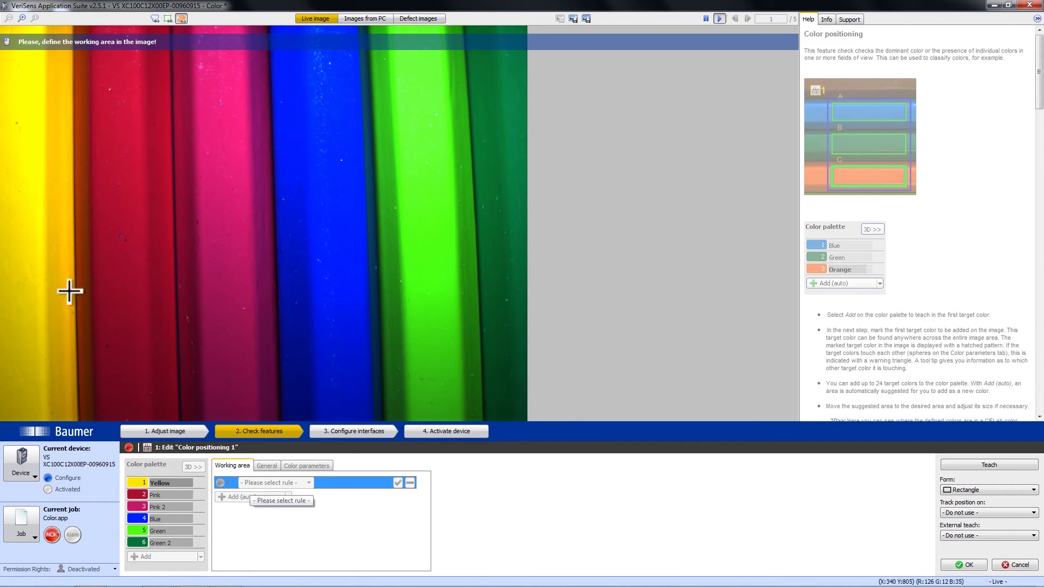
drag(12, 214, 65, 248)
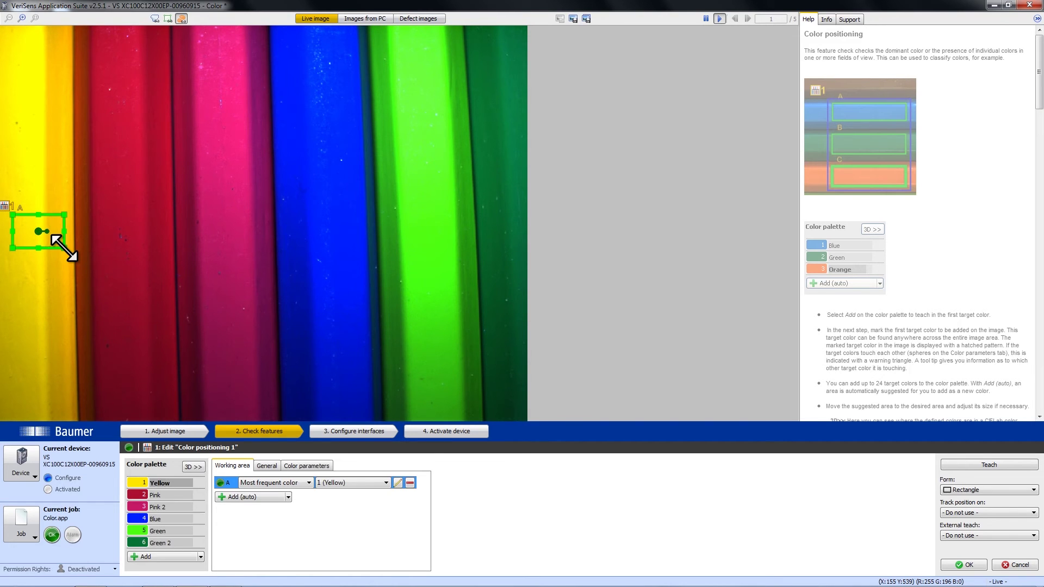
click(257, 497)
drag(101, 232, 125, 232)
- Add areas C and D with Most frequent color rules, placing C on the Pink 2 pencil
click(259, 508)
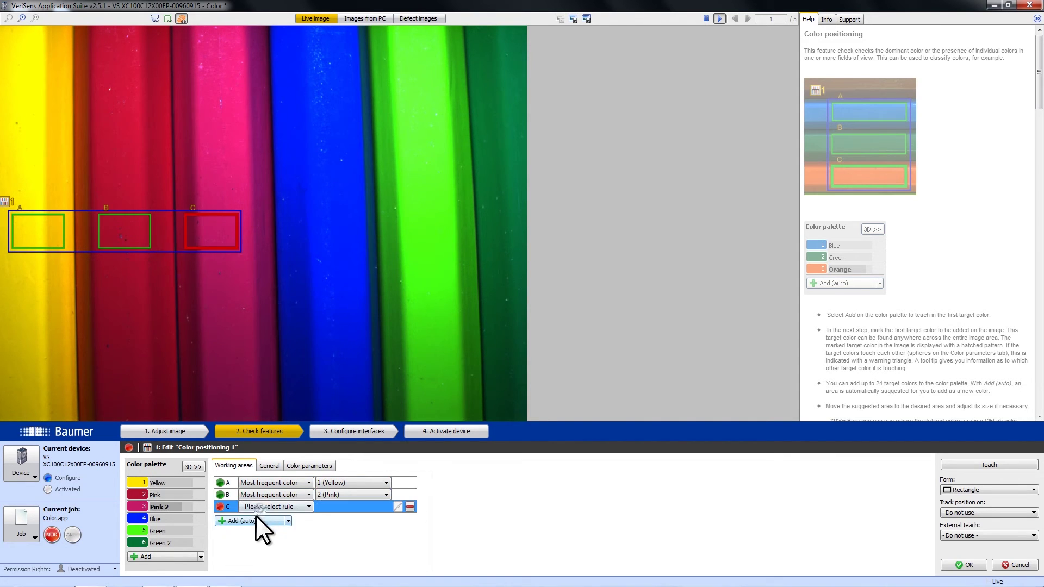
click(270, 503)
click(277, 527)
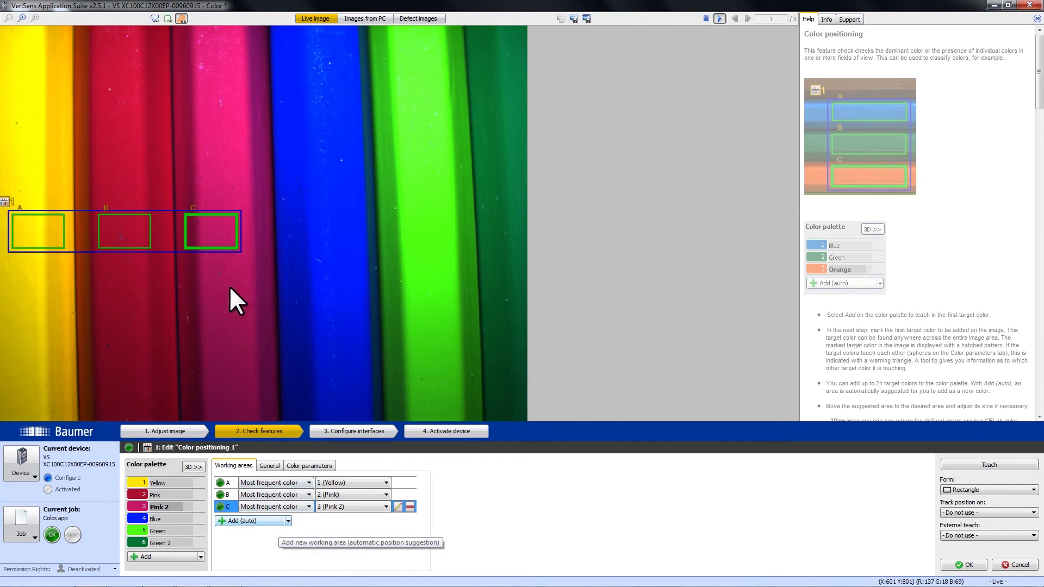
drag(210, 233, 223, 234)
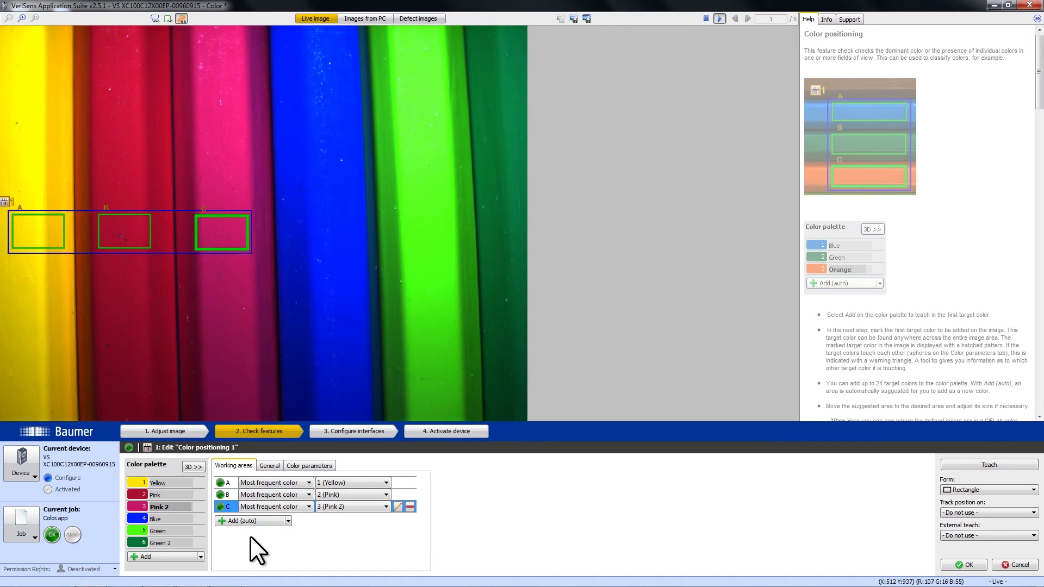
click(263, 520)
click(263, 521)
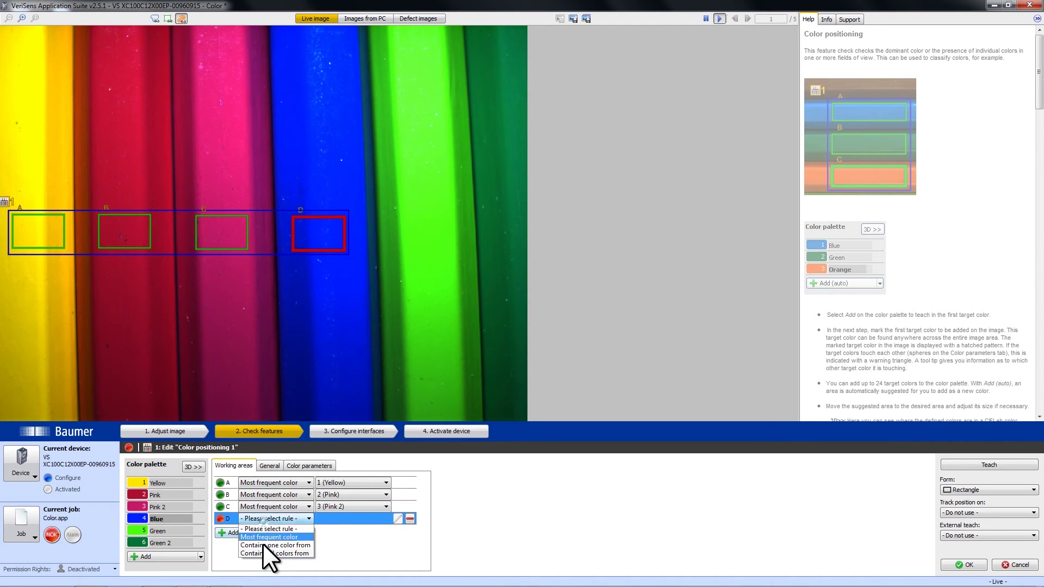
click(268, 538)
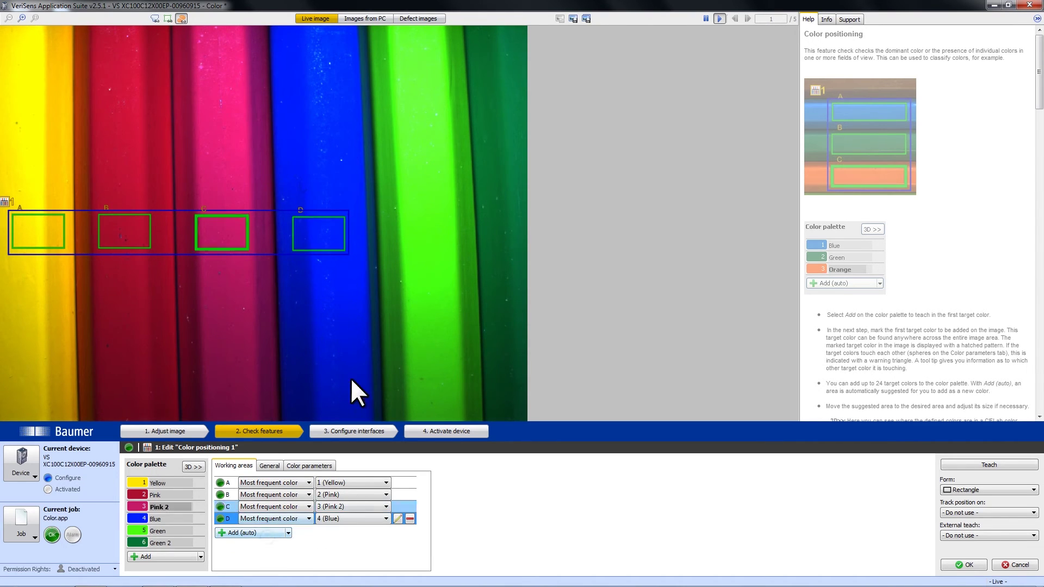
- Add areas E and F with Most frequent color rules, aligning F beside E
click(255, 531)
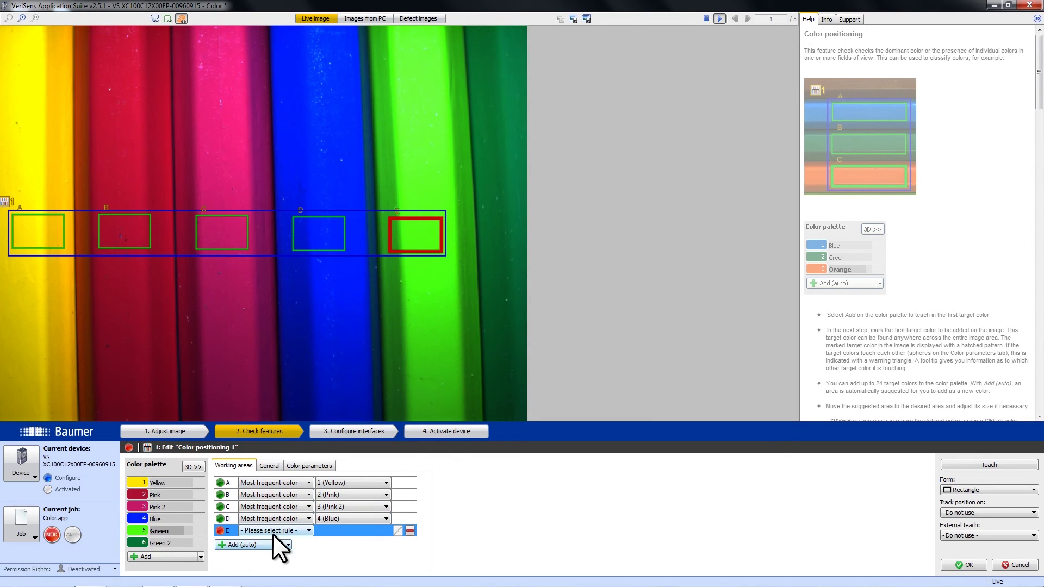
click(273, 535)
click(273, 546)
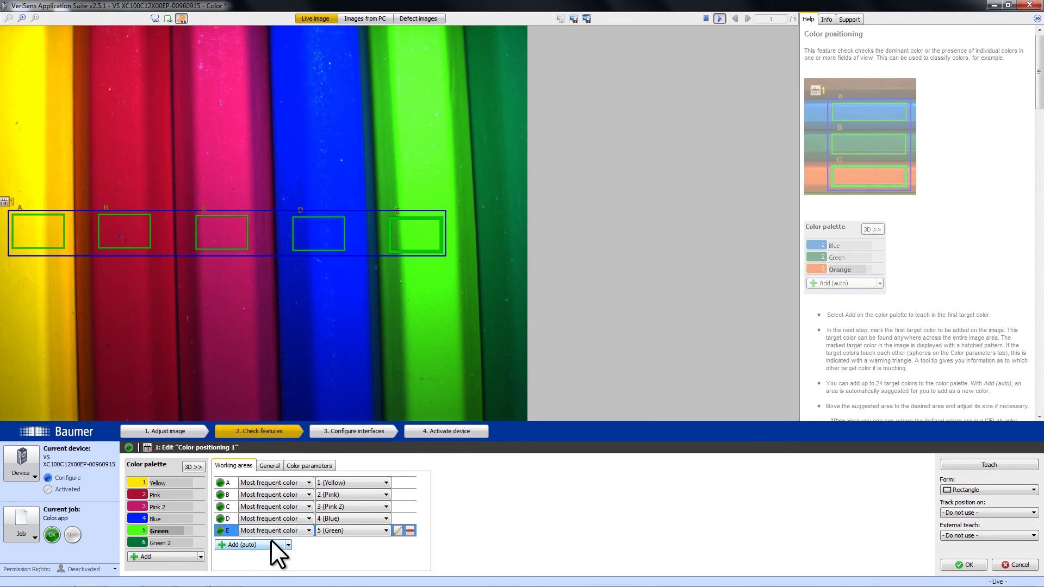
click(265, 544)
click(265, 543)
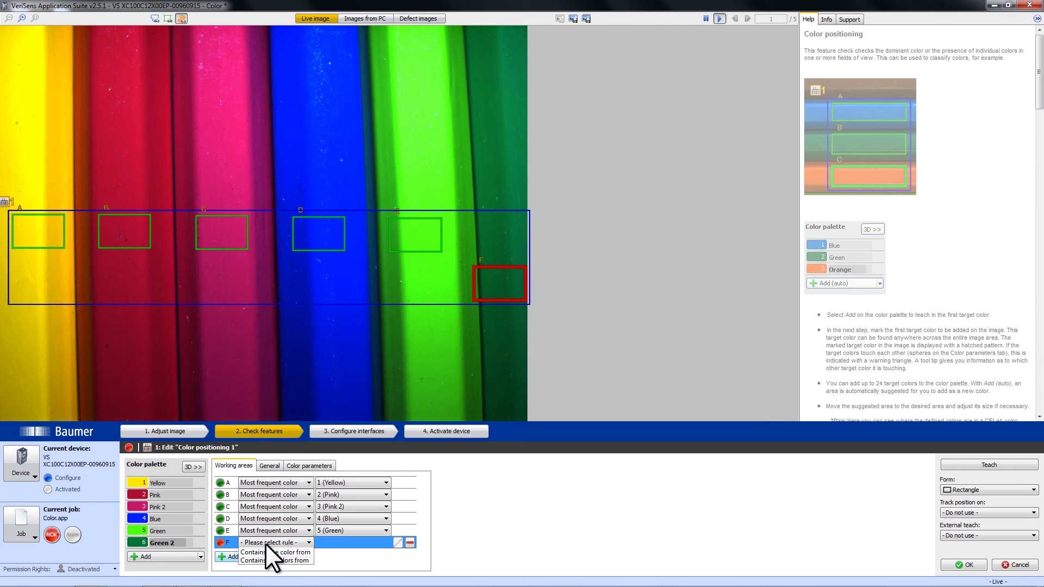
click(266, 557)
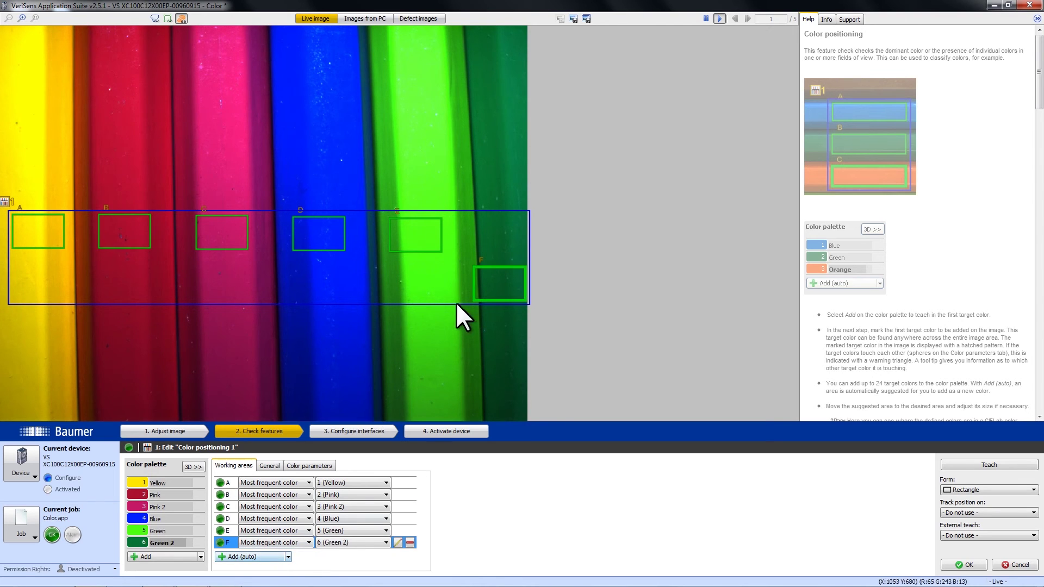
drag(497, 282, 502, 234)
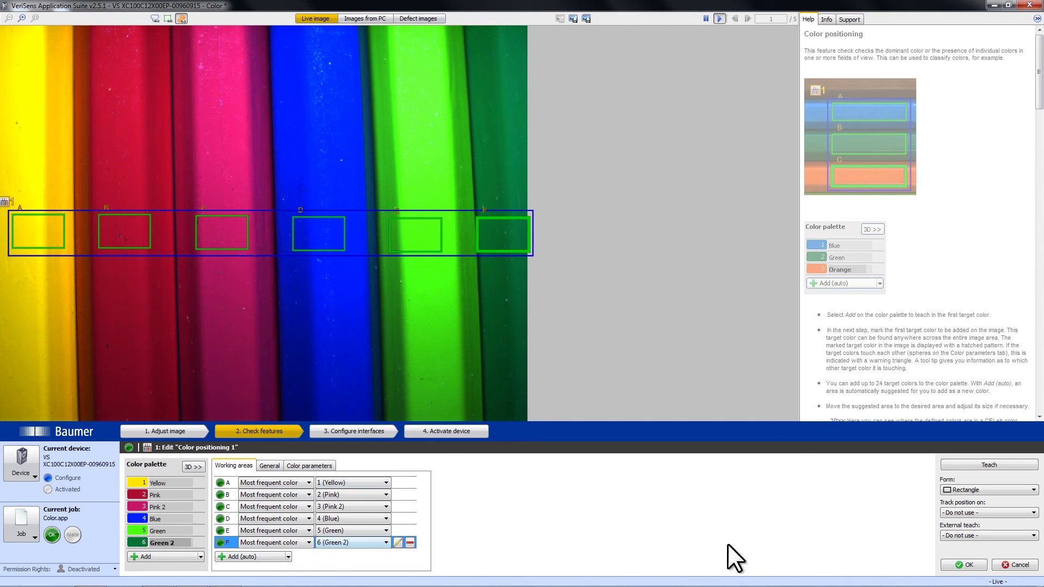